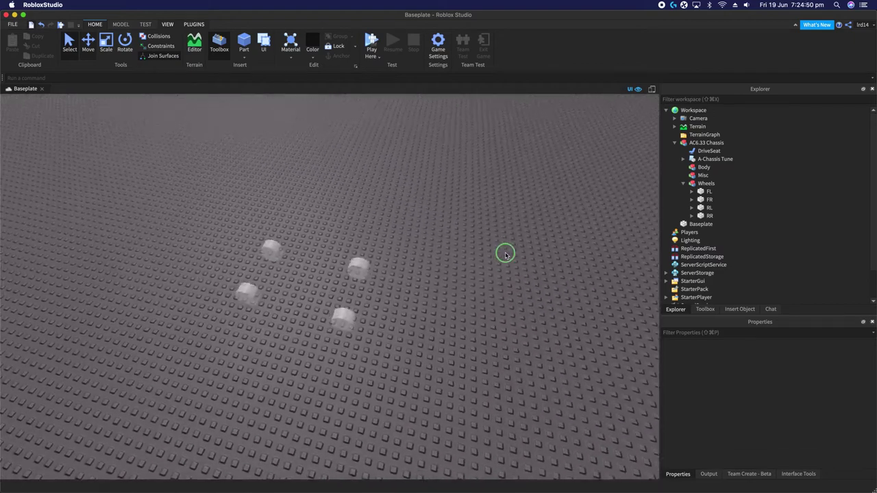
pyautogui.scroll(3, 488, 305)
pyautogui.moveTo(488, 306); pyautogui.dragTo(488, 306, button='right')
pyautogui.moveTo(471, 268); pyautogui.dragTo(471, 268, button='right')
pyautogui.scroll(3, 470, 268)
pyautogui.scroll(-5, 444, 349)
pyautogui.moveTo(448, 370); pyautogui.dragTo(516, 356, button='right')
pyautogui.scroll(-3, 517, 358)
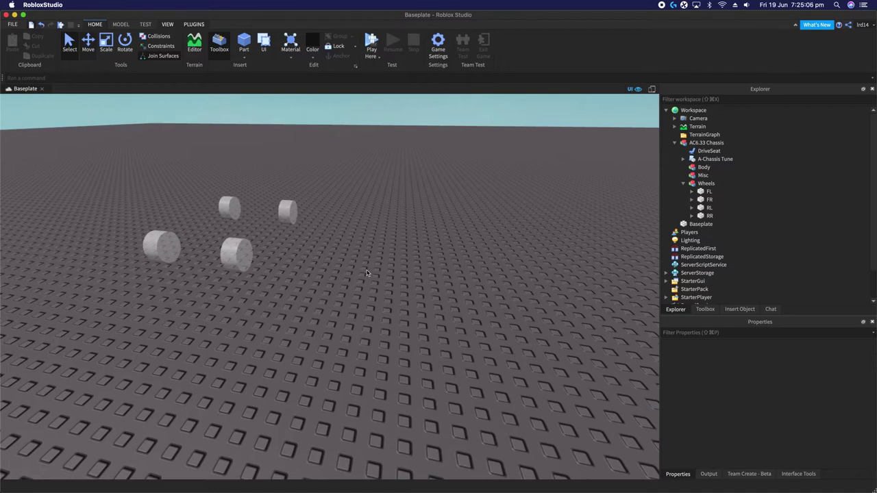
pyautogui.moveTo(360, 278); pyautogui.dragTo(359, 279, button='right')
pyautogui.click(695, 313)
pyautogui.moveTo(469, 317); pyautogui.dragTo(468, 316, button='right')
pyautogui.press('s')
pyautogui.click(751, 102)
pyautogui.moveTo(530, 274); pyautogui.dragTo(528, 265, button='right')
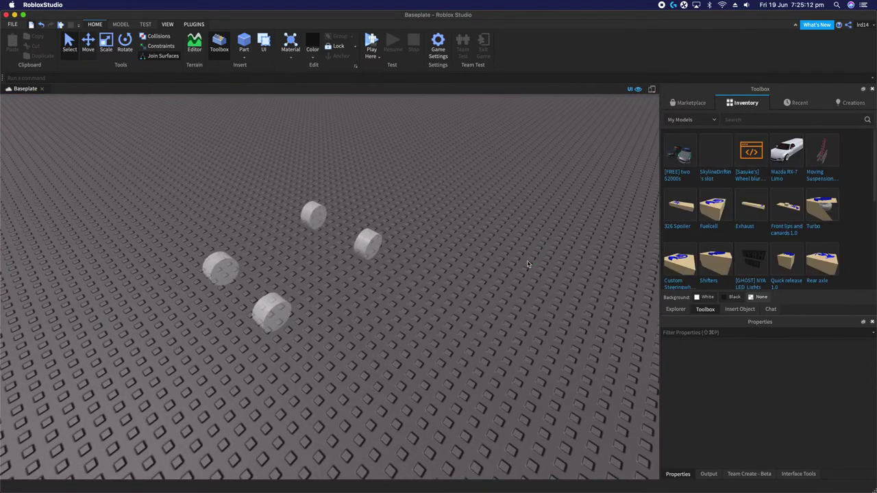
pyautogui.moveTo(513, 281); pyautogui.dragTo(505, 280, button='right')
pyautogui.click(675, 309)
pyautogui.scroll(-3, 566, 350)
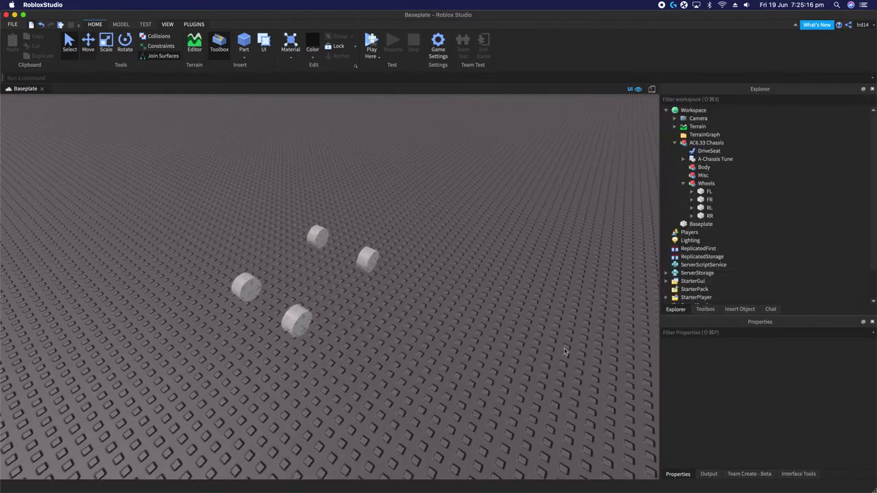
pyautogui.moveTo(566, 350); pyautogui.dragTo(559, 320, button='right')
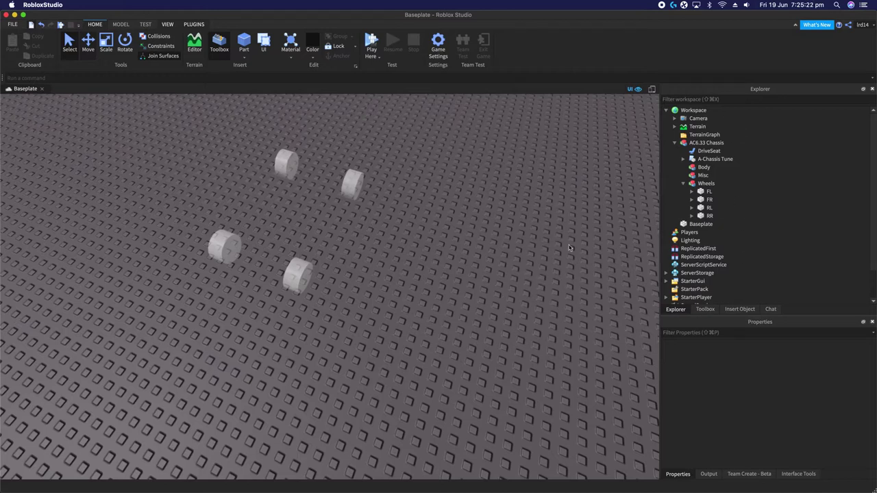
# - Open the A-Chassis Tune script of the AC6.33 Chassis to view its settings, and return to the Baseplate view
pyautogui.click(675, 142)
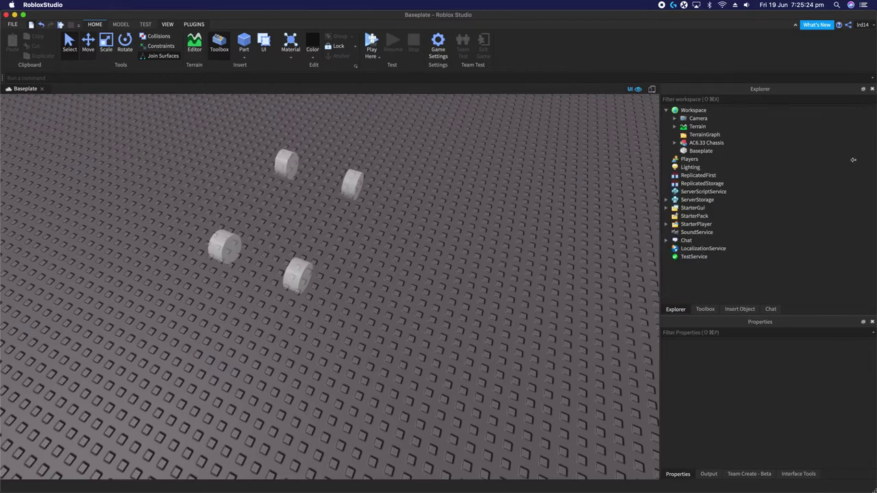
pyautogui.moveTo(755, 119); pyautogui.dragTo(704, 159)
pyautogui.click(768, 150)
pyautogui.click(675, 143)
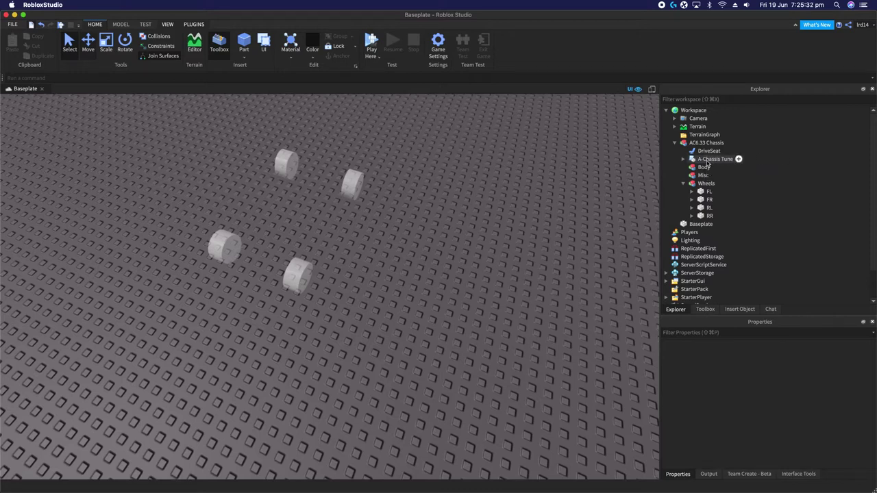
pyautogui.doubleClick(699, 161)
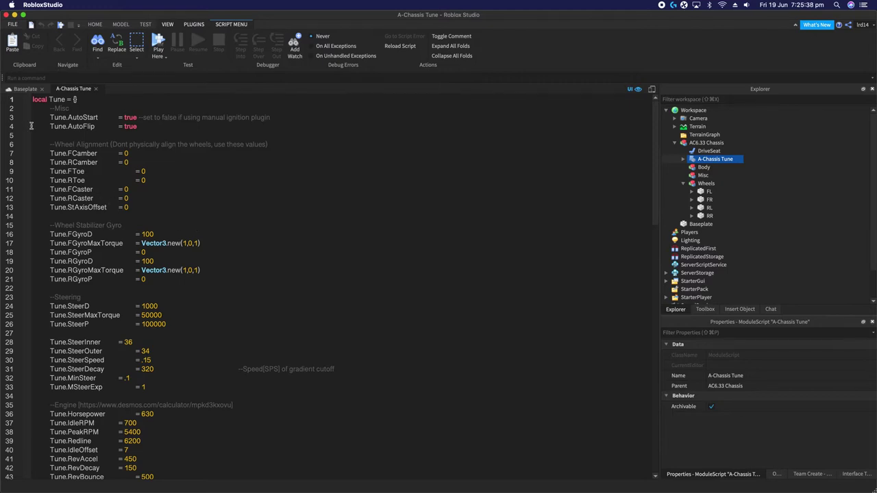
pyautogui.click(21, 89)
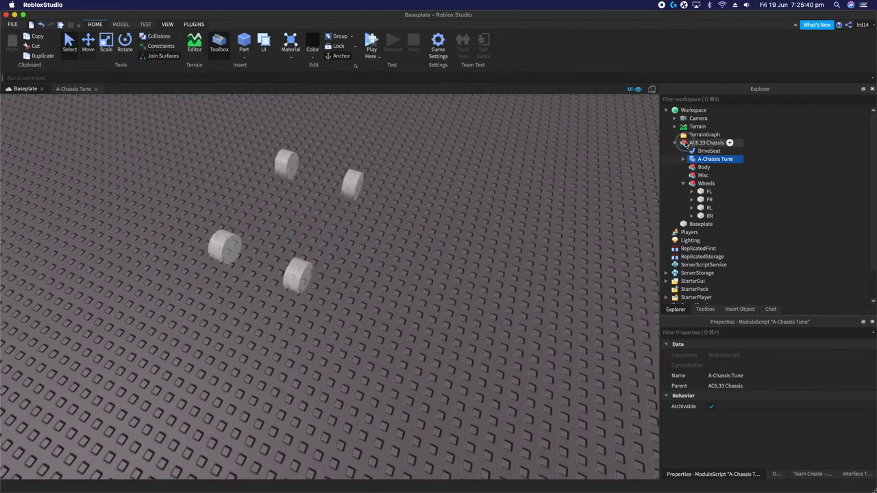
# - Delete the AC6.33 Chassis model from the workspace
pyautogui.click(699, 142)
pyautogui.press('Delete')
# - Search the marketplace models for "a-chassis" and place the A-Chassis 6.5252 Kit on the baseplate
pyautogui.click(705, 309)
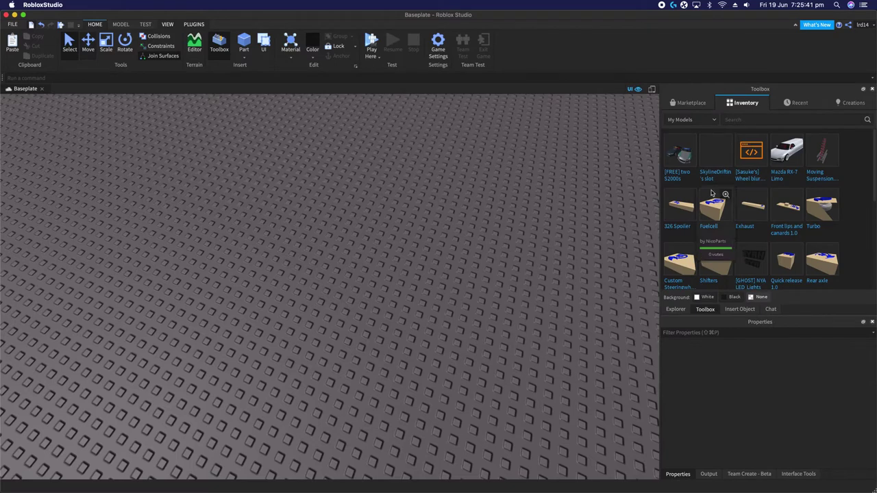
pyautogui.click(692, 102)
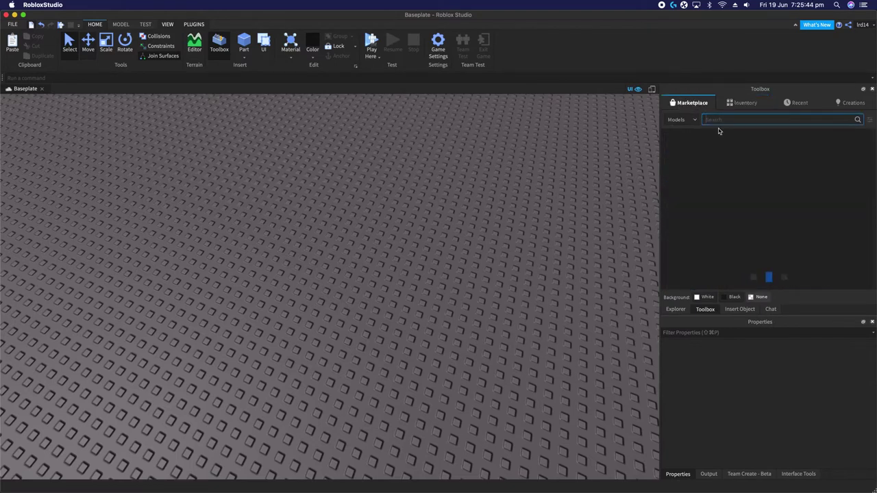
pyautogui.write('a')
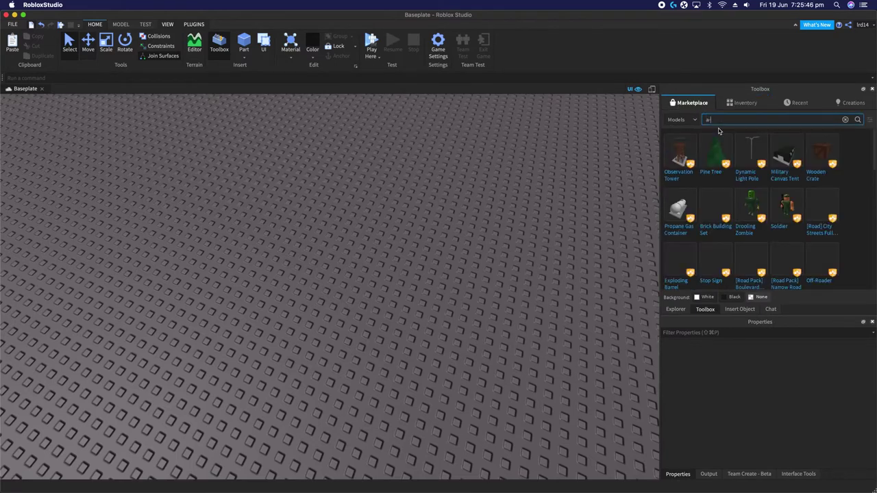
pyautogui.write('-chassis')
pyautogui.press('Return')
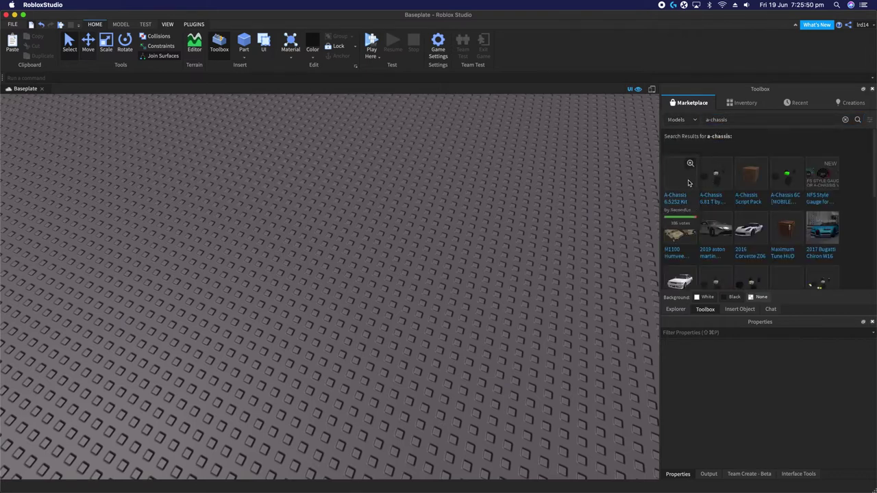
pyautogui.moveTo(688, 183); pyautogui.dragTo(229, 256)
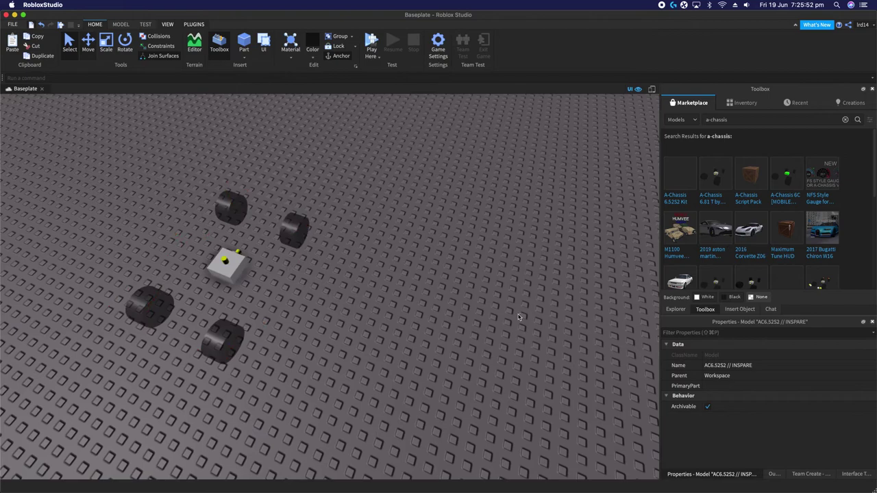
pyautogui.moveTo(439, 280); pyautogui.dragTo(357, 286, button='right')
# - Expand the AC6.5252 // INSPARE model in the workspace tree and open its A-Chassis Tune script
pyautogui.click(681, 308)
pyautogui.moveTo(510, 304); pyautogui.dragTo(617, 277, button='right')
pyautogui.click(675, 143)
pyautogui.moveTo(564, 185); pyautogui.dragTo(531, 196, button='right')
pyautogui.click(696, 161)
pyautogui.doubleClick(698, 161)
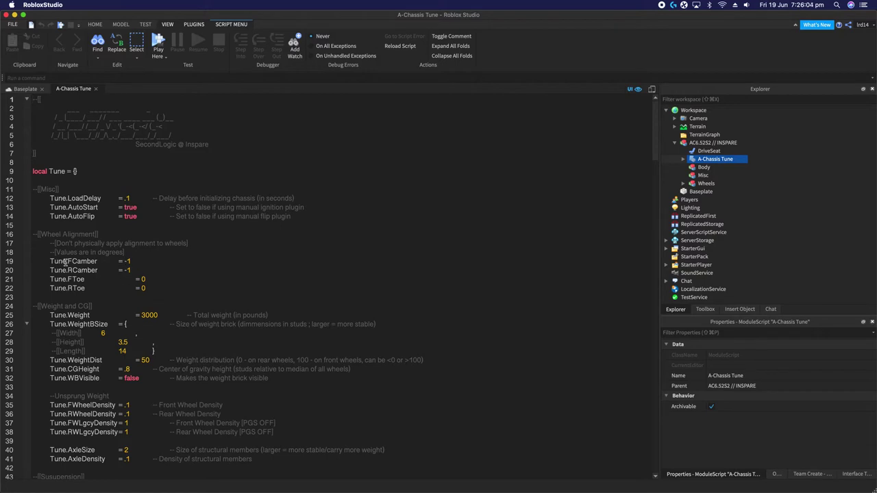
# - Examine the FCamber and RCamber lines in the Wheel Alignment section of the tune script
pyautogui.moveTo(36, 102); pyautogui.dragTo(91, 267)
pyautogui.click(91, 266)
pyautogui.click(33, 261)
pyautogui.moveTo(32, 264); pyautogui.dragTo(39, 278)
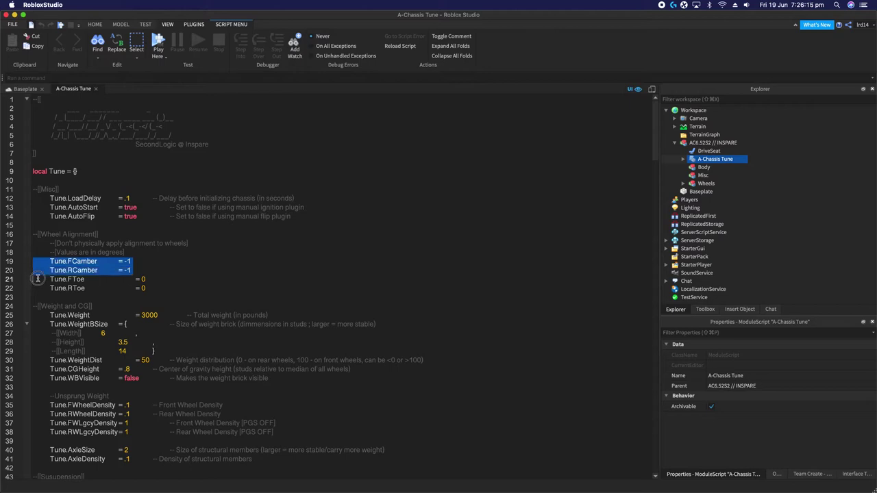
pyautogui.click(54, 269)
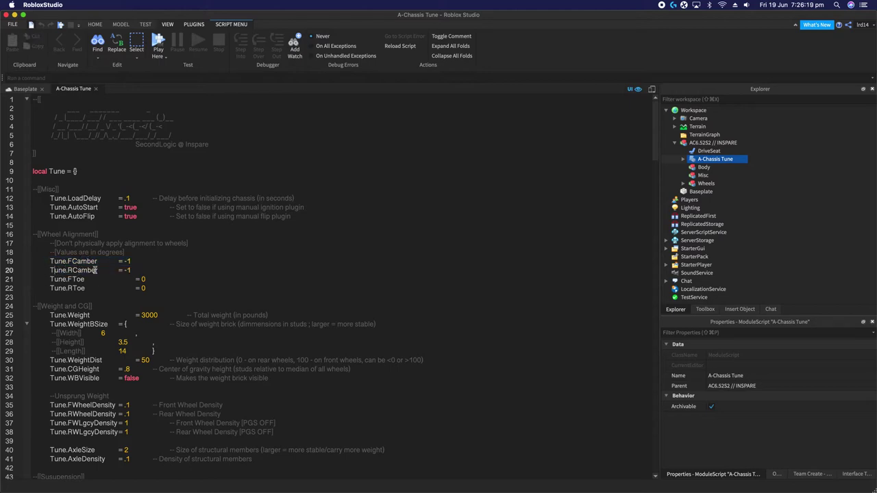
pyautogui.moveTo(35, 261); pyautogui.dragTo(155, 270)
pyautogui.click(156, 270)
pyautogui.moveTo(102, 269); pyautogui.dragTo(16, 262)
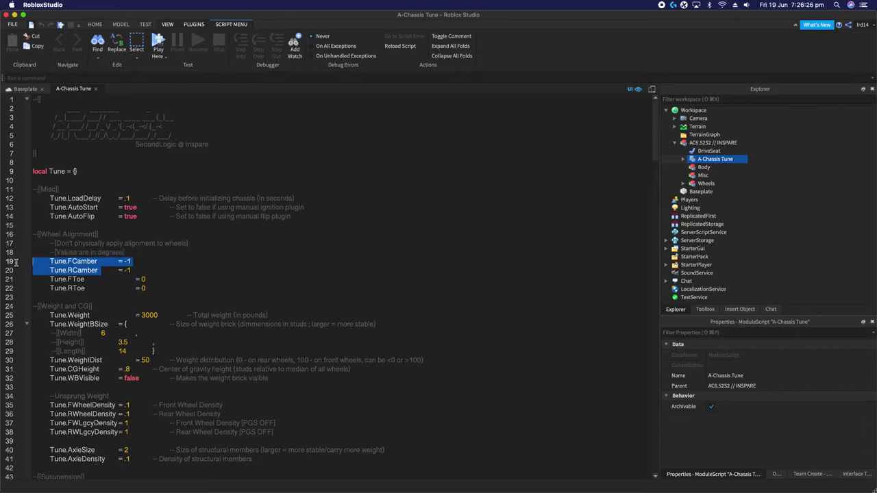
pyautogui.click(181, 236)
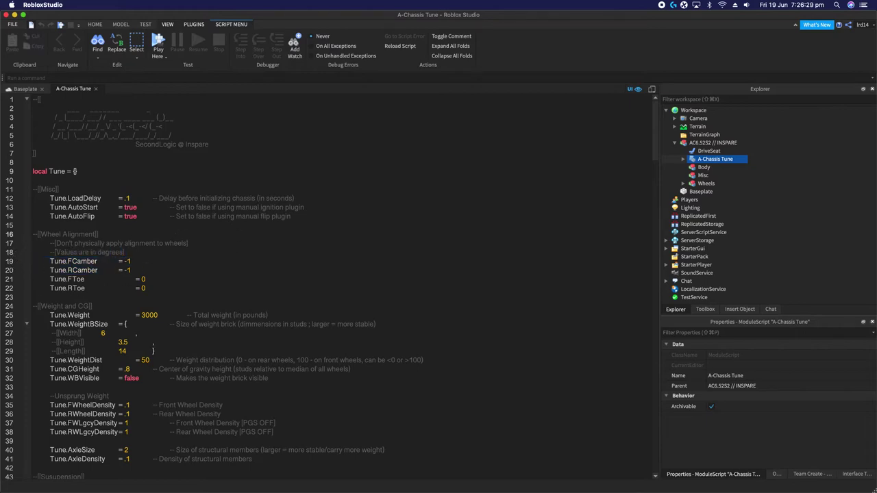
# - Set Tune.FCamber to -5 and Tune.RCamber to -3 in the tune script
pyautogui.moveTo(133, 264); pyautogui.dragTo(124, 263)
pyautogui.press('BackSpace')
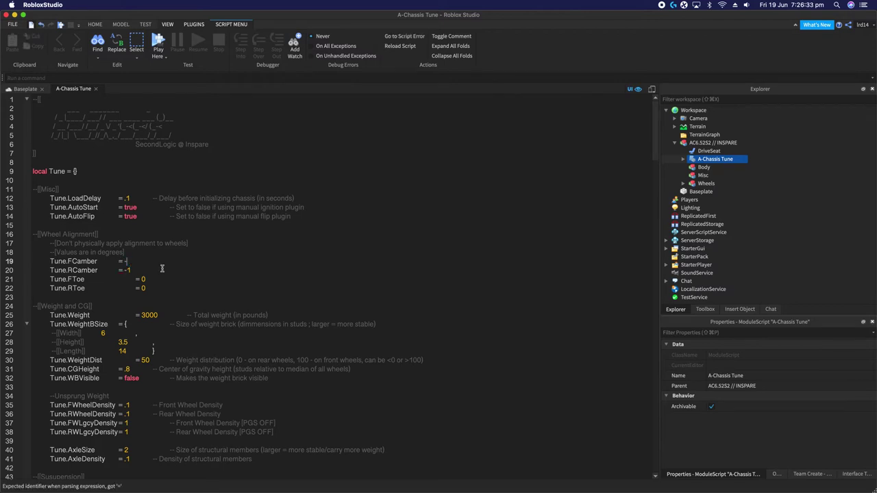
pyautogui.write('-5')
pyautogui.press('Down')
pyautogui.press('BackSpace')
pyautogui.write('5')
pyautogui.press('BackSpace')
pyautogui.write('4')
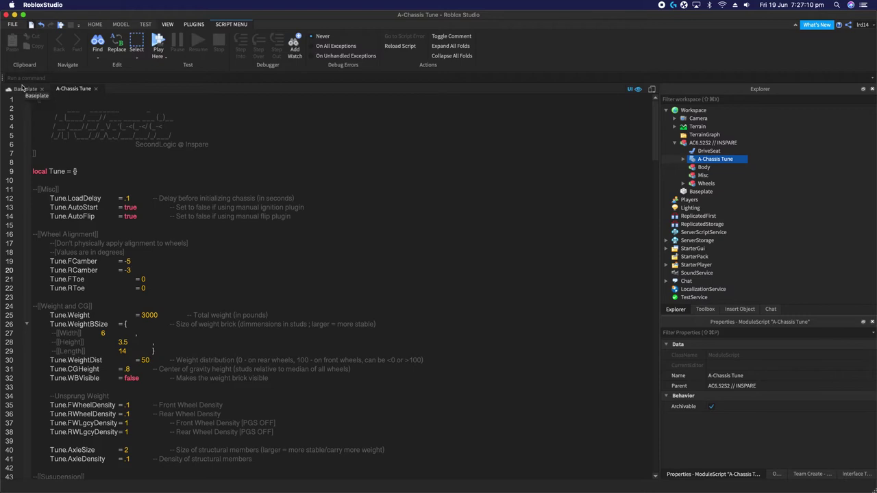
# - Play-test the place from the baseplate to view the chassis wheels up close, and stop the test
pyautogui.click(23, 89)
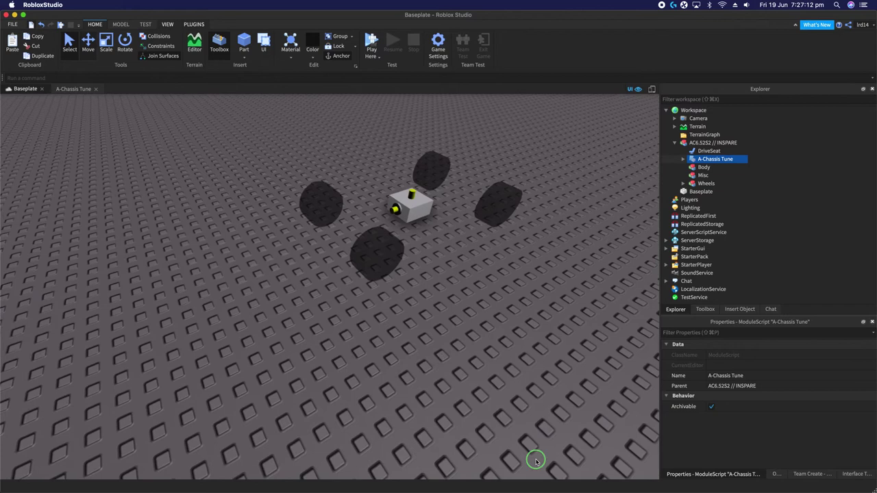
pyautogui.scroll(5, 434, 326)
pyautogui.scroll(-5, 432, 326)
pyautogui.click(377, 59)
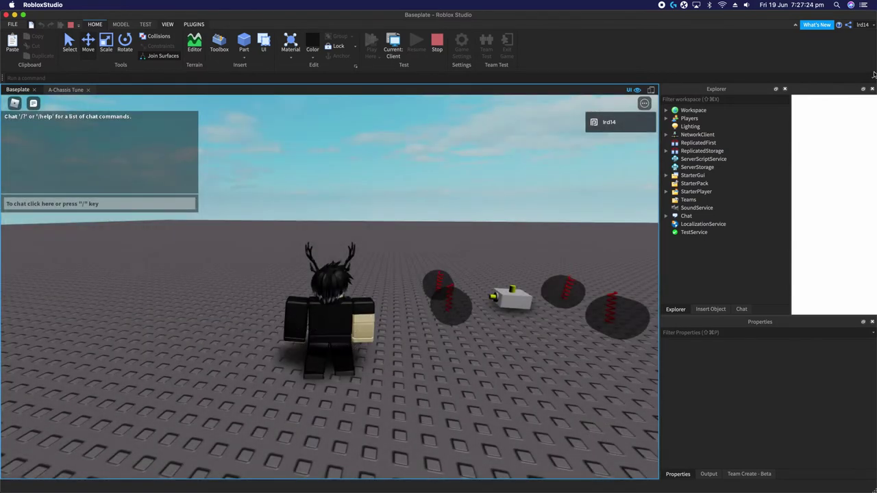
pyautogui.click(872, 89)
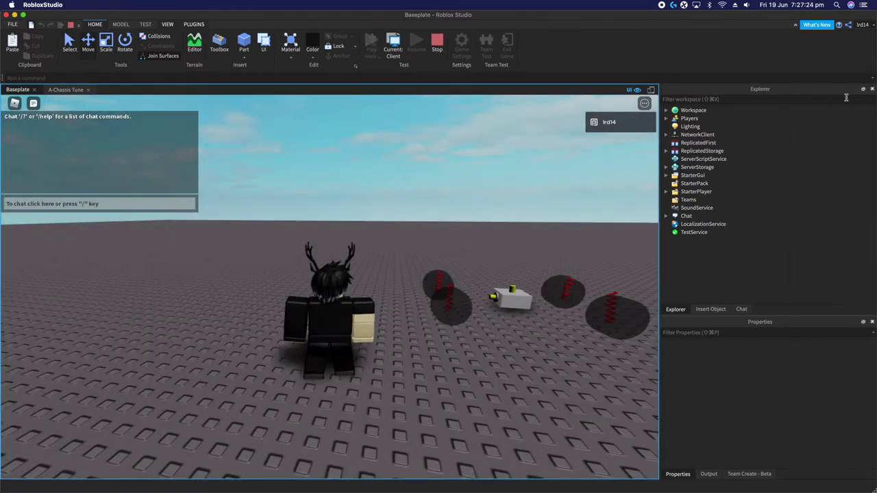
pyautogui.moveTo(497, 258)
pyautogui.mouseDown(button='right')
pyautogui.moveTo(518, 263)
pyautogui.moveTo(498, 258)
pyautogui.mouseUp(button='right')
pyautogui.press('w')
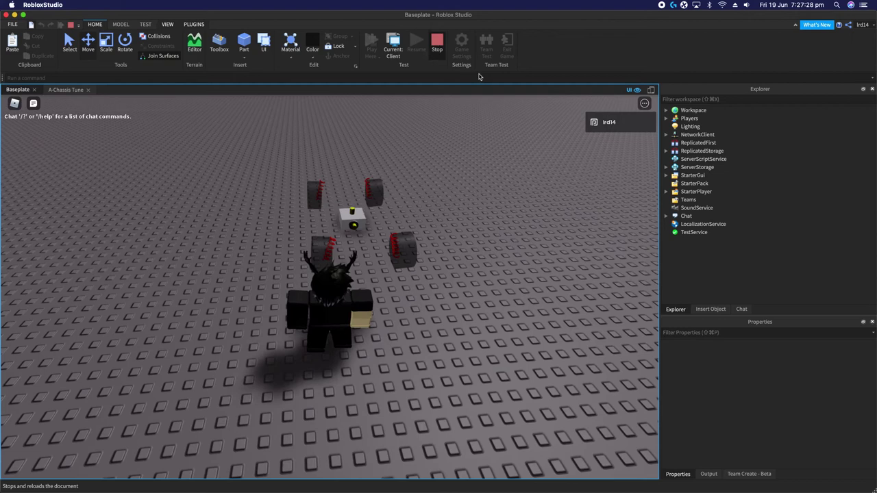
pyautogui.click(437, 42)
pyautogui.click(437, 45)
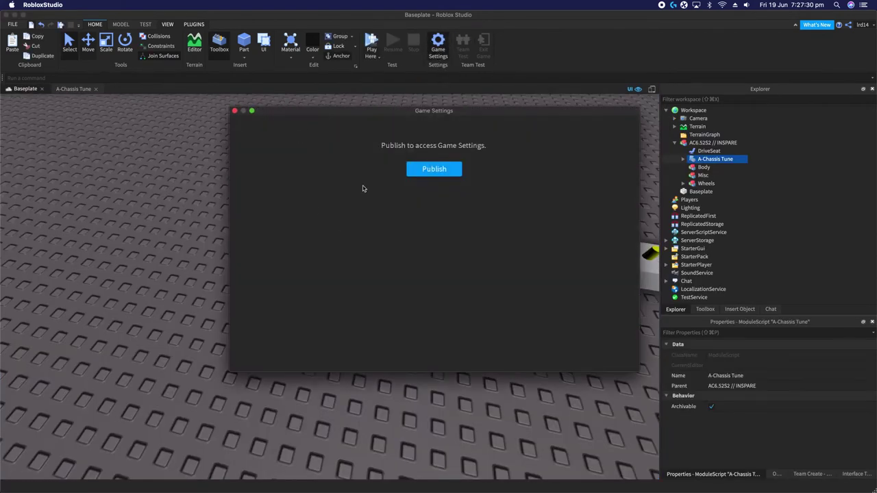
pyautogui.click(236, 112)
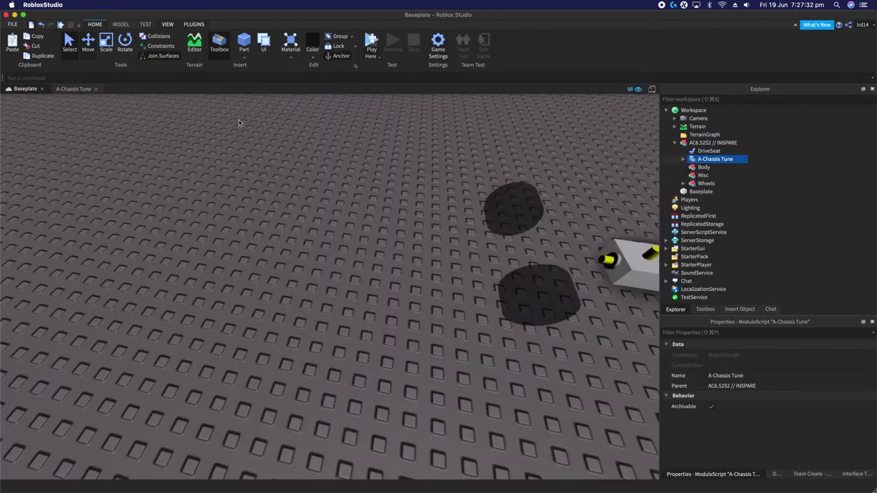
# - Examine the chassis wheels in the 3D view and the FL, FR, RL and RR parts in the Wheels group
pyautogui.moveTo(293, 271); pyautogui.dragTo(293, 271, button='right')
pyautogui.moveTo(369, 182); pyautogui.dragTo(382, 430, button='right')
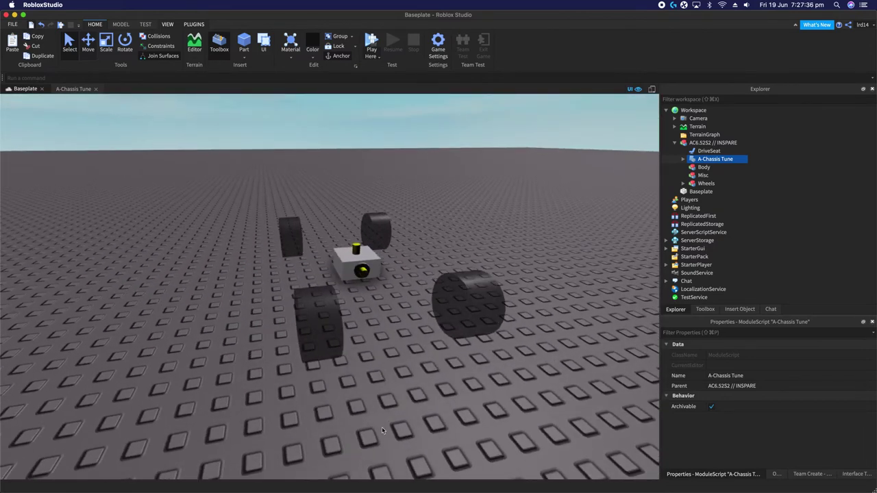
pyautogui.keyDown('alt'); pyautogui.click(322, 322); pyautogui.keyUp('alt')
pyautogui.moveTo(414, 356); pyautogui.dragTo(423, 357, button='right')
pyautogui.click(586, 239)
pyautogui.press('a')
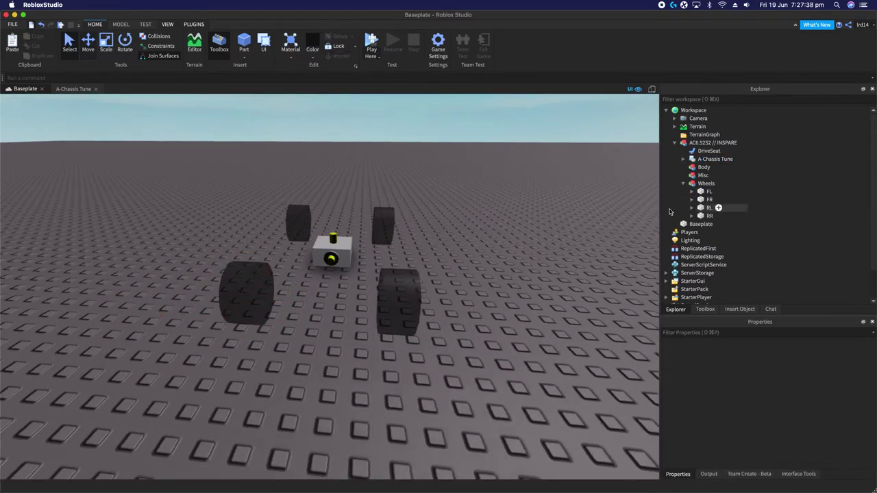
pyautogui.rightClick(669, 210)
pyautogui.click(570, 231)
pyautogui.moveTo(571, 231); pyautogui.dragTo(740, 179, button='right')
pyautogui.press('s')
pyautogui.press('w')
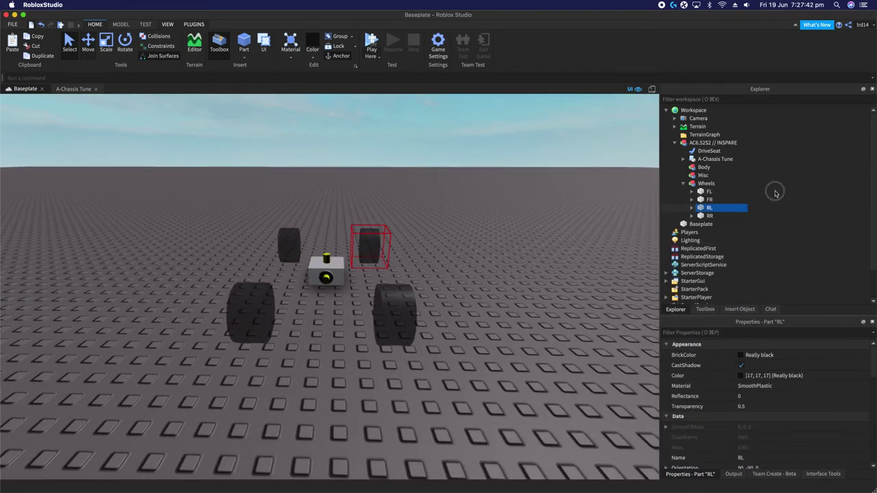
pyautogui.click(775, 192)
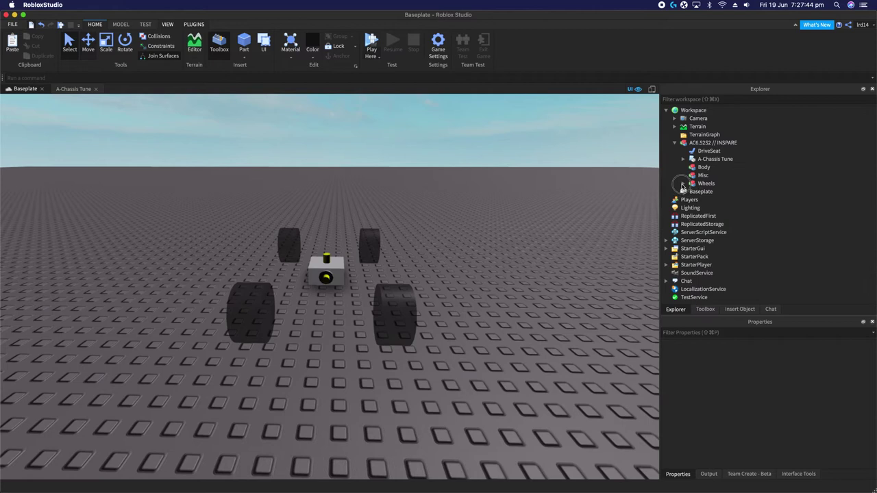
pyautogui.click(712, 143)
pyautogui.click(800, 206)
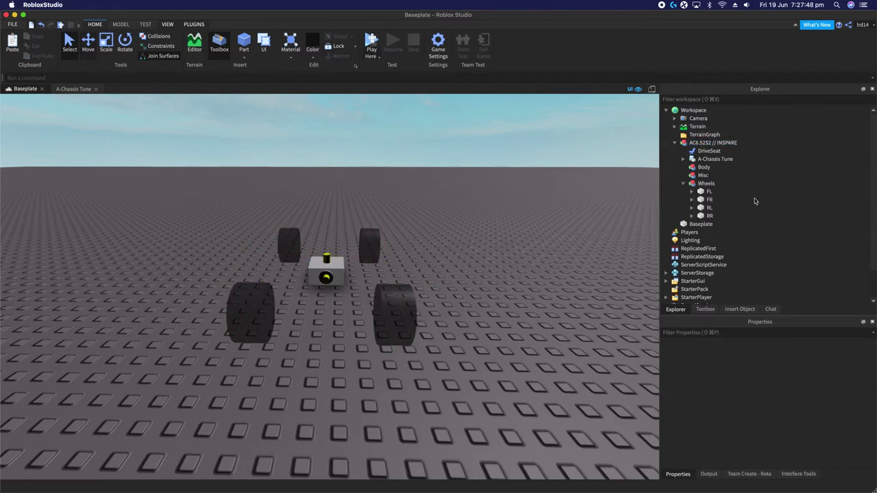
# - Select the FL, FR, RL and RR wheels together and reset their CustomPhysicalProperties by disabling and re-enabling it
pyautogui.moveTo(759, 187); pyautogui.dragTo(726, 215)
pyautogui.scroll(-5, 740, 404)
pyautogui.scroll(-3, 739, 408)
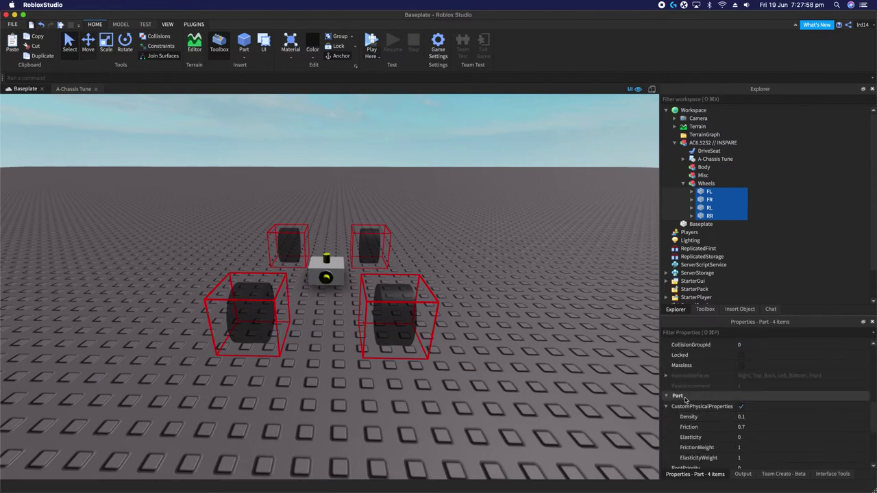
pyautogui.click(741, 406)
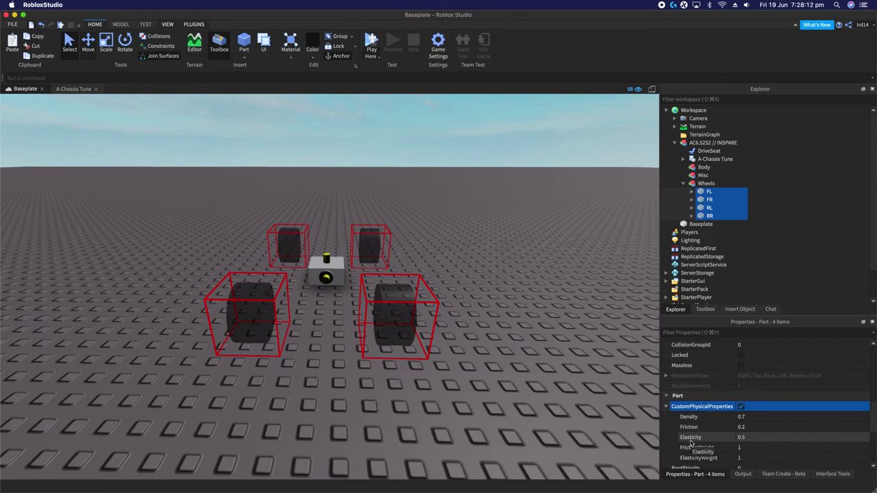
# - Set the Elasticity of the four selected wheels to 0
pyautogui.click(750, 437)
pyautogui.write('0')
pyautogui.press('Return')
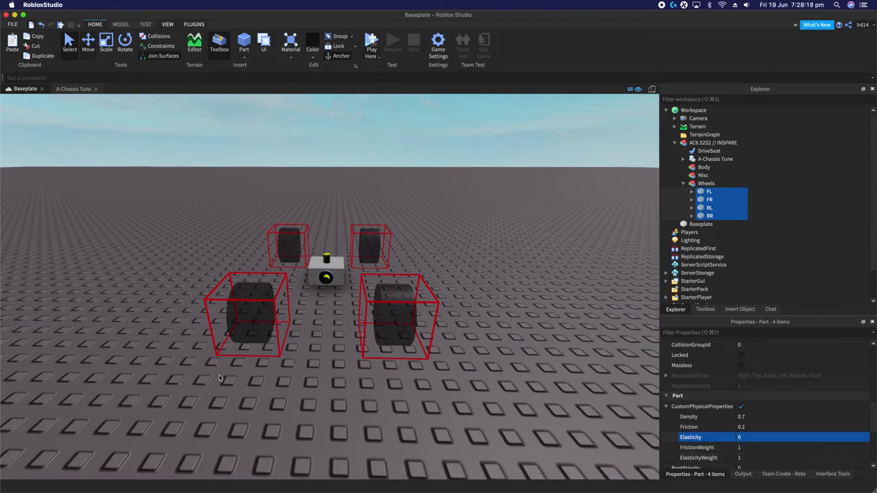
# - Confirm the four wheels' Elasticity as 0, play-test the place by driving the chassis, and stop the test
pyautogui.click(753, 437)
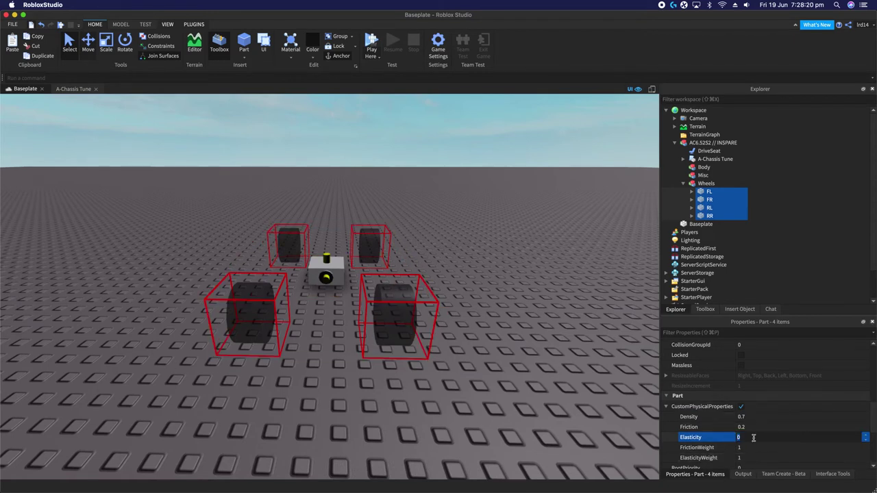
pyautogui.write('.5')
pyautogui.press('Return')
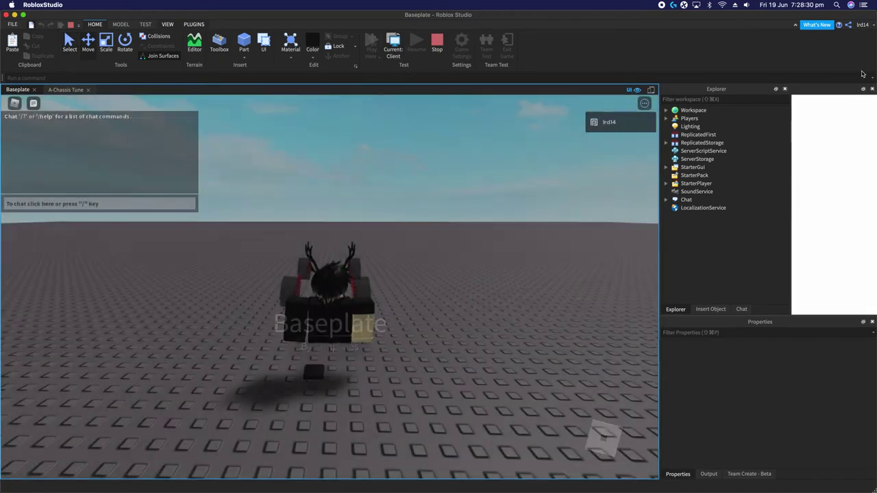
pyautogui.click(872, 89)
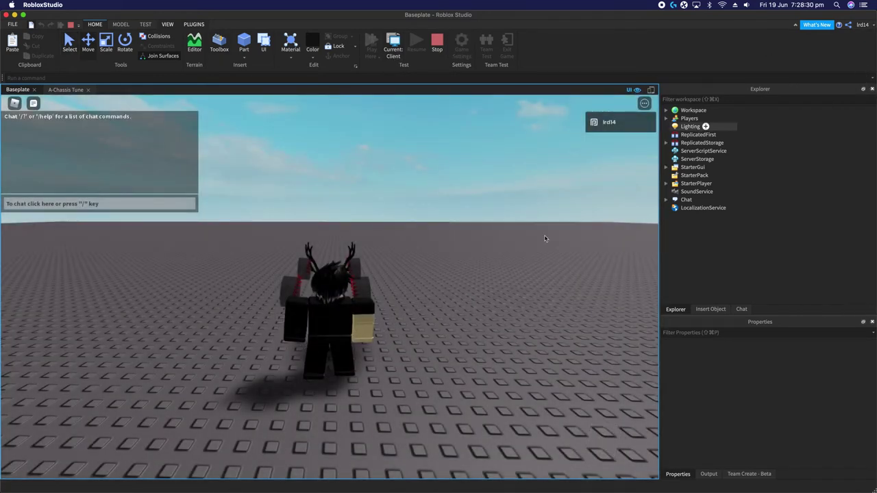
pyautogui.moveTo(482, 300); pyautogui.dragTo(482, 301, button='right')
pyautogui.press('w')
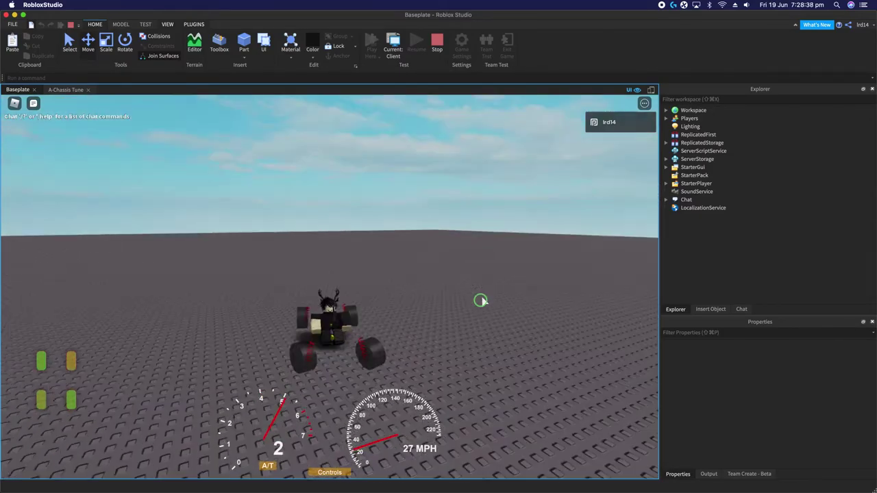
pyautogui.click(436, 43)
# - Reselect the chassis's FL, FR, RL and RR wheels together and set their Friction to 0.3
pyautogui.scroll(-8, 802, 434)
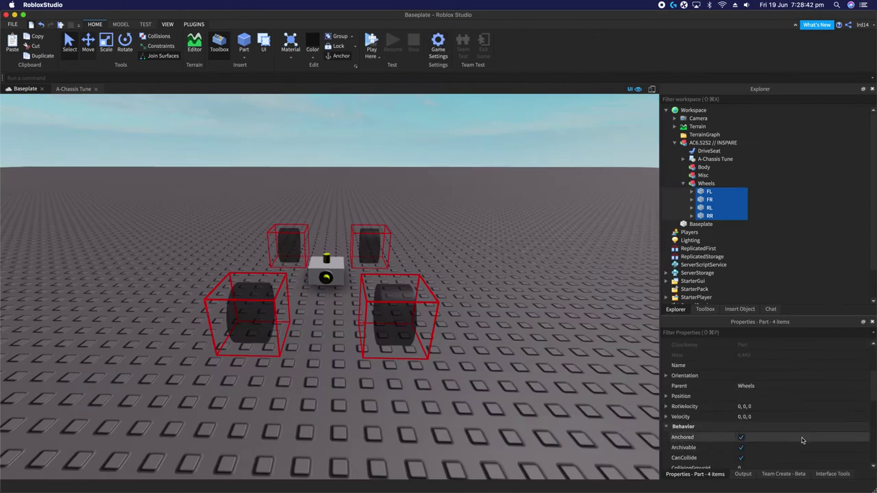
pyautogui.click(749, 407)
pyautogui.click(521, 431)
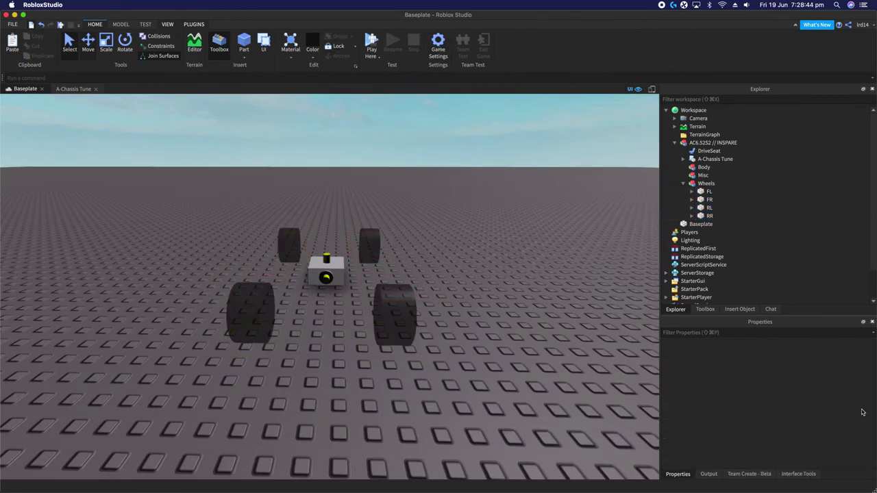
pyautogui.moveTo(752, 193); pyautogui.dragTo(736, 220)
pyautogui.scroll(-8, 753, 427)
pyautogui.scroll(-3, 747, 428)
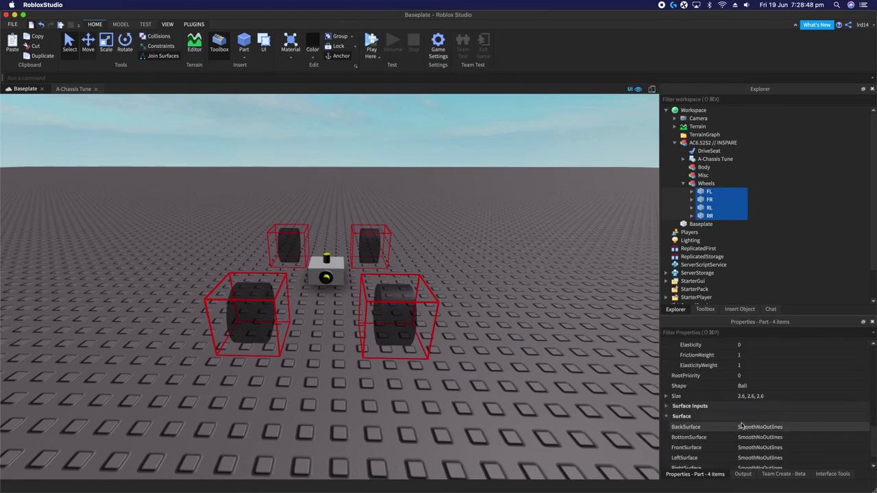
pyautogui.scroll(3, 742, 426)
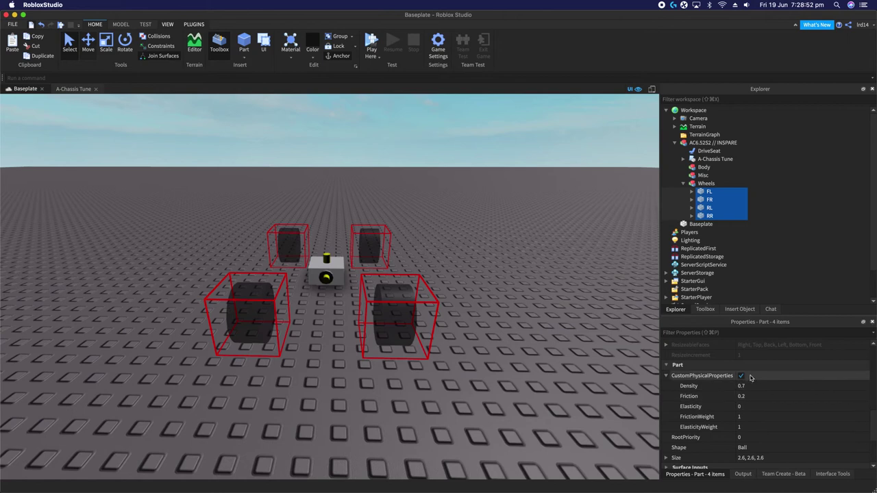
pyautogui.click(753, 395)
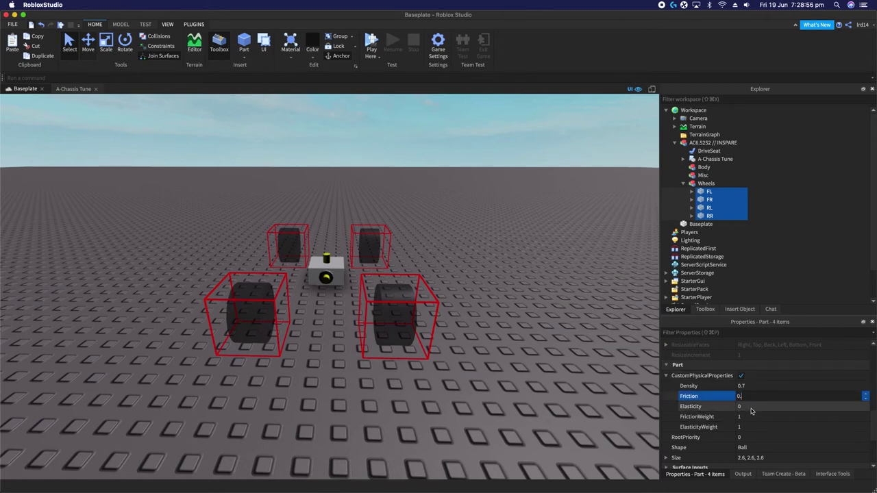
pyautogui.press('Return')
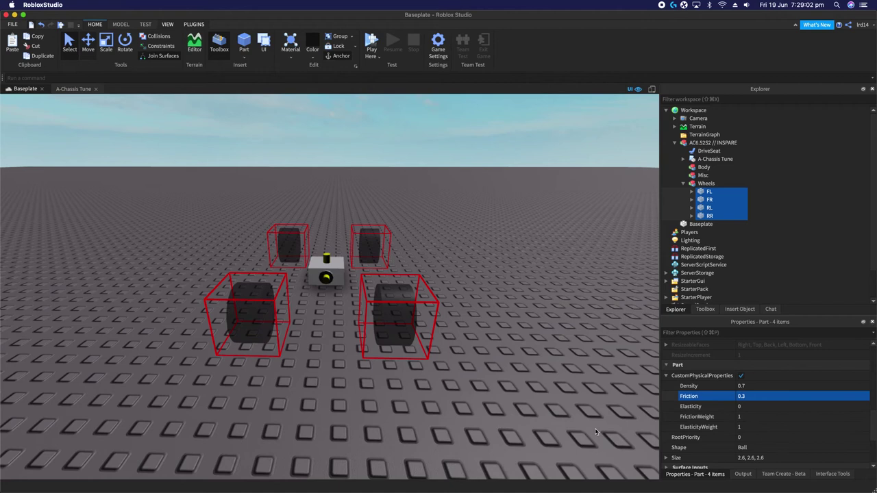
# - Set the Density of the four selected wheels to 0.17 and their Friction to 0.1
pyautogui.click(820, 389)
pyautogui.click(820, 398)
pyautogui.click(805, 389)
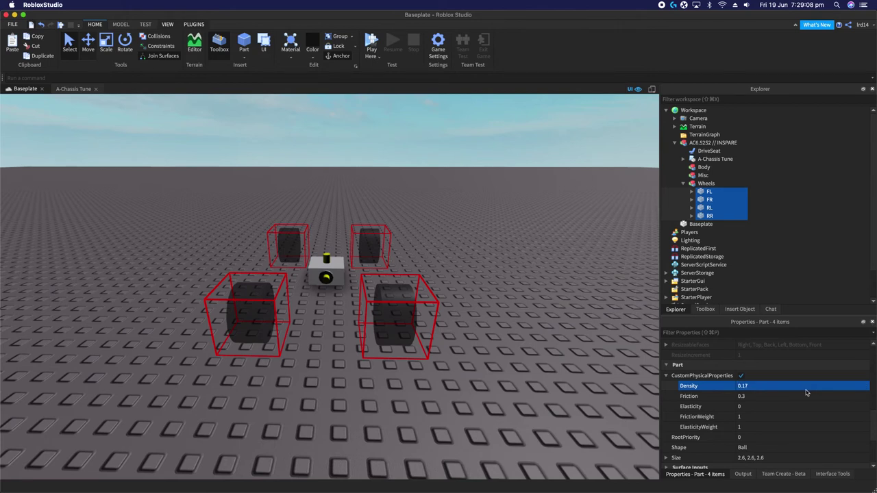
pyautogui.click(751, 396)
pyautogui.write('0.')
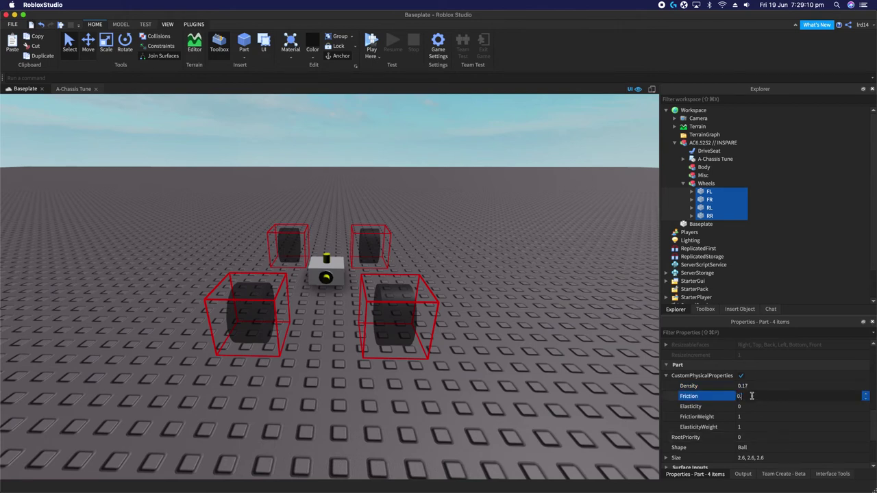
pyautogui.write('1')
pyautogui.press('Return')
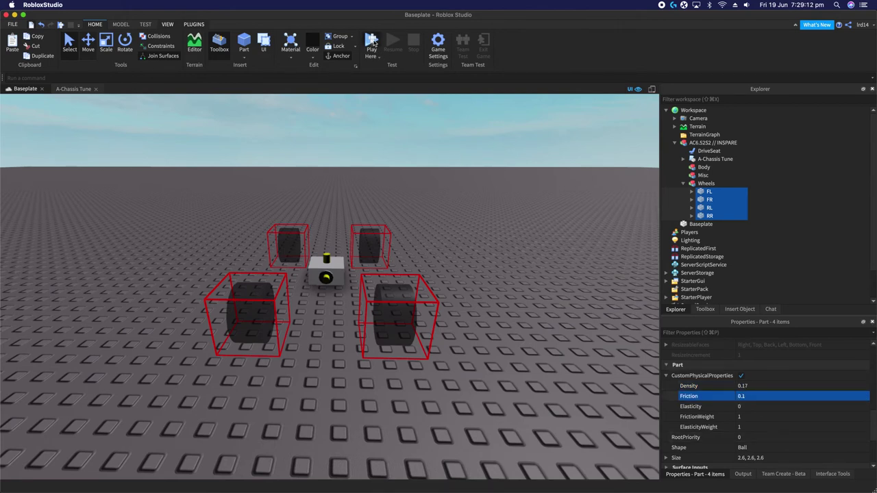
# - Play-test the place, drive the chassis to check its handling, and stop the test
pyautogui.press('F5')
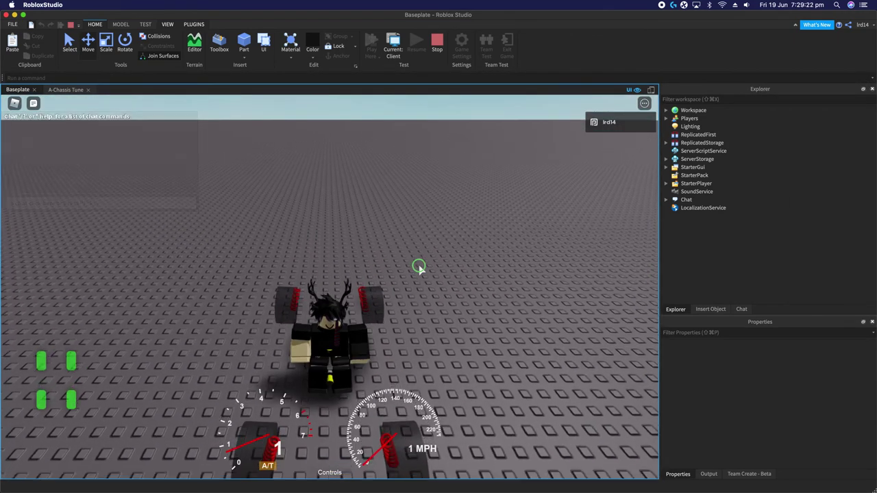
pyautogui.press('w')
pyautogui.moveTo(420, 269); pyautogui.dragTo(419, 269, button='right')
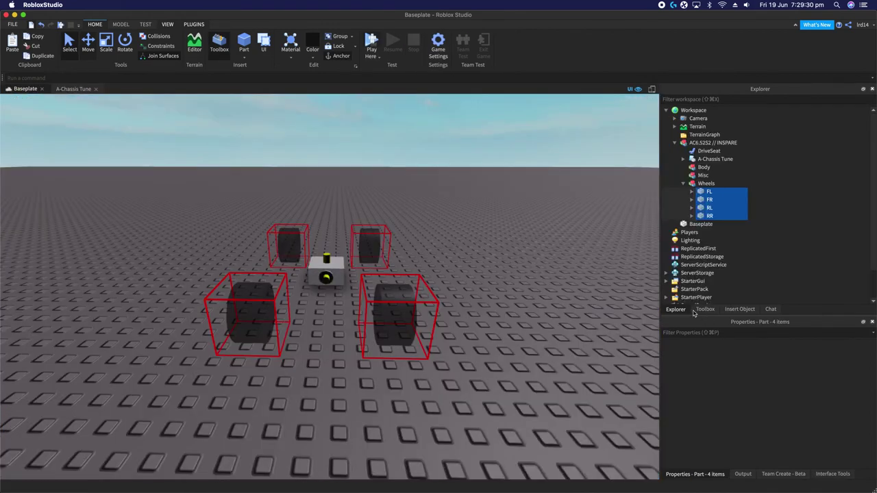
# - Insert the fd3s#2 car model from the inventory onto an empty area of the baseplate and show the Explorer tree
pyautogui.click(702, 309)
pyautogui.click(589, 233)
pyautogui.moveTo(589, 233); pyautogui.dragTo(579, 253, button='right')
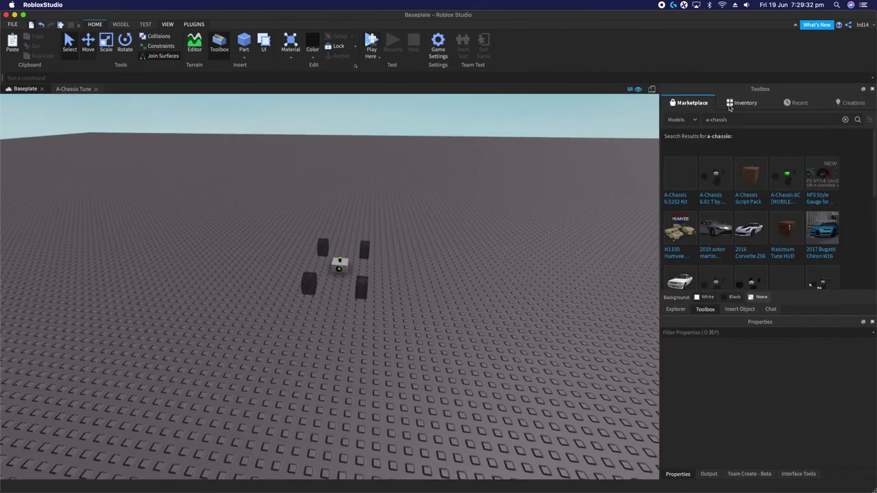
pyautogui.click(740, 102)
pyautogui.moveTo(458, 188); pyautogui.dragTo(458, 190, button='right')
pyautogui.scroll(-4, 757, 195)
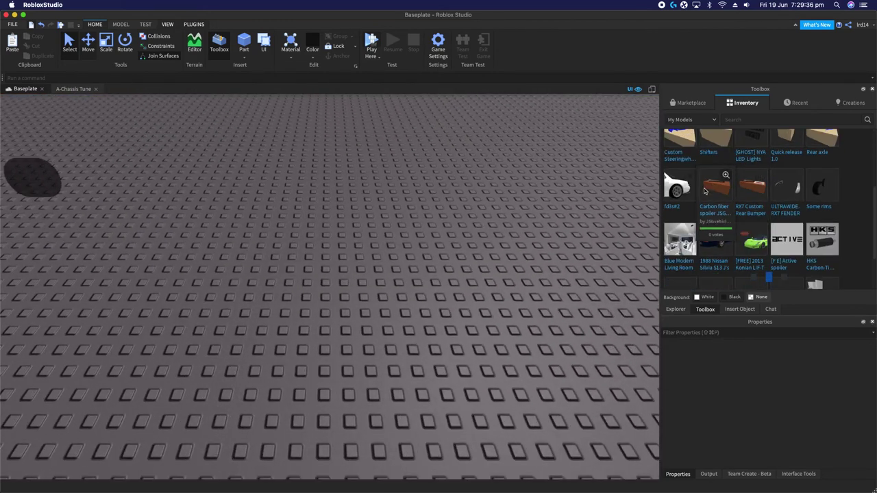
pyautogui.moveTo(677, 186); pyautogui.dragTo(425, 192)
pyautogui.click(676, 310)
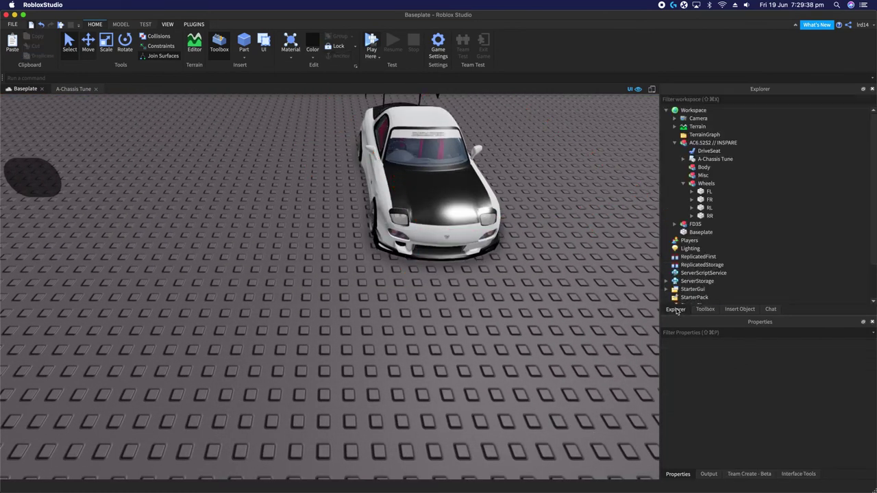
# - Select the FL, FR, RL and RR wheels of the FD3S car and examine their CustomPhysicalProperties
pyautogui.moveTo(395, 257); pyautogui.dragTo(406, 266, button='right')
pyautogui.click(407, 266)
pyautogui.keyDown('alt'); pyautogui.click(408, 266); pyautogui.keyUp('alt')
pyautogui.press('d')
pyautogui.press('w')
pyautogui.click(688, 274)
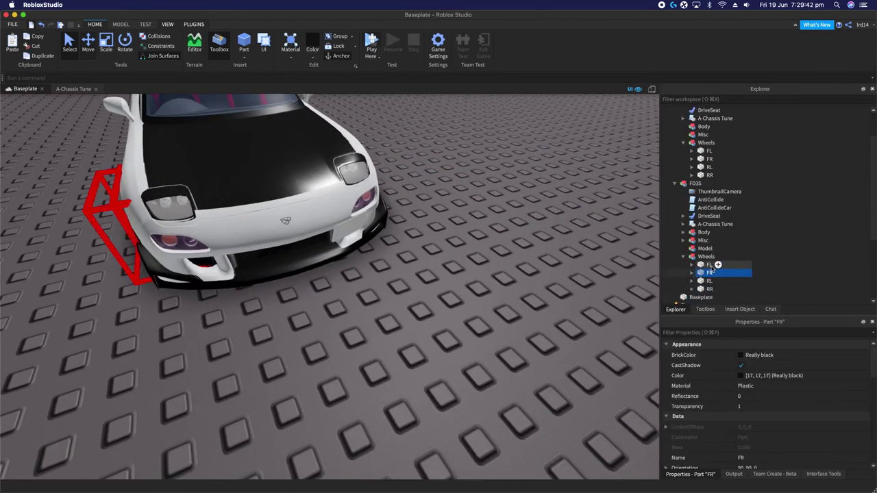
pyautogui.keyDown('super'); pyautogui.click(716, 266); pyautogui.keyUp('super')
pyautogui.keyDown('super'); pyautogui.click(717, 282); pyautogui.keyUp('super')
pyautogui.keyDown('super'); pyautogui.click(717, 290); pyautogui.keyUp('super')
pyautogui.scroll(-3, 775, 413)
pyautogui.scroll(-5, 774, 413)
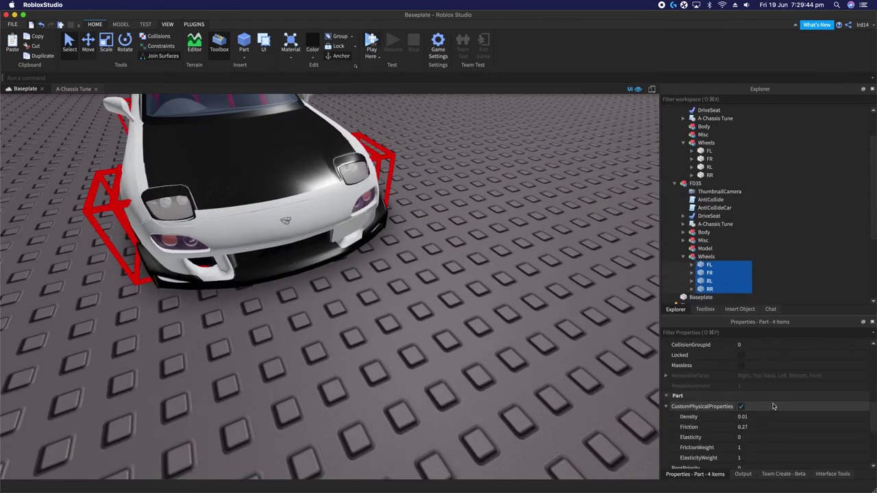
# - Select all four wheels of the AC6.52S2 chassis and set their Friction to 0.27
pyautogui.press('s')
pyautogui.moveTo(472, 389); pyautogui.dragTo(504, 378, button='right')
pyautogui.scroll(-3, 766, 428)
pyautogui.press('w')
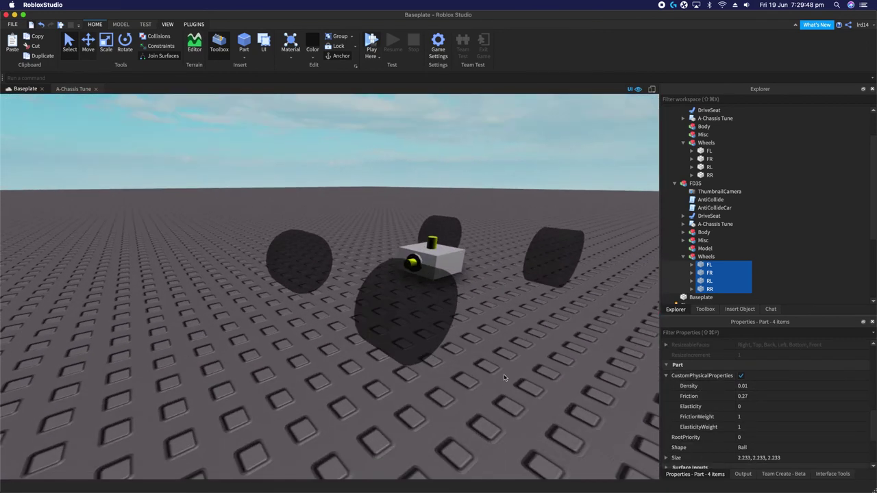
pyautogui.click(438, 357)
pyautogui.press('d')
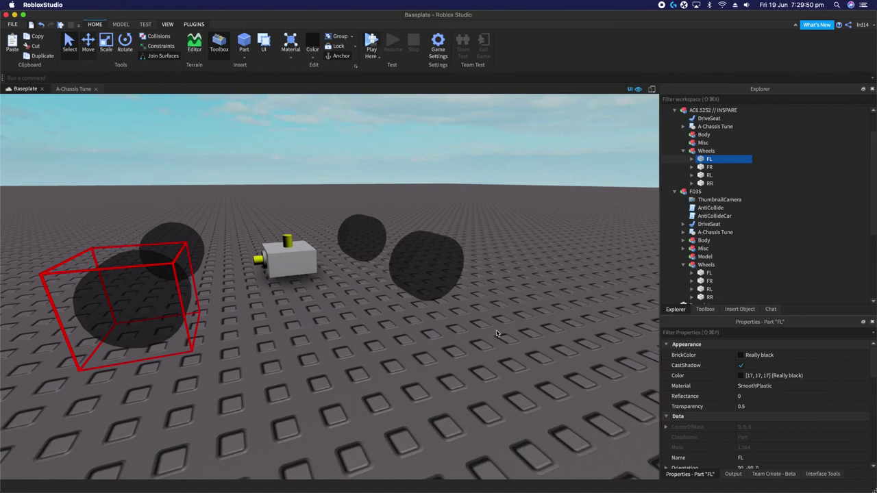
pyautogui.keyDown('shift'); pyautogui.click(709, 183); pyautogui.keyUp('shift')
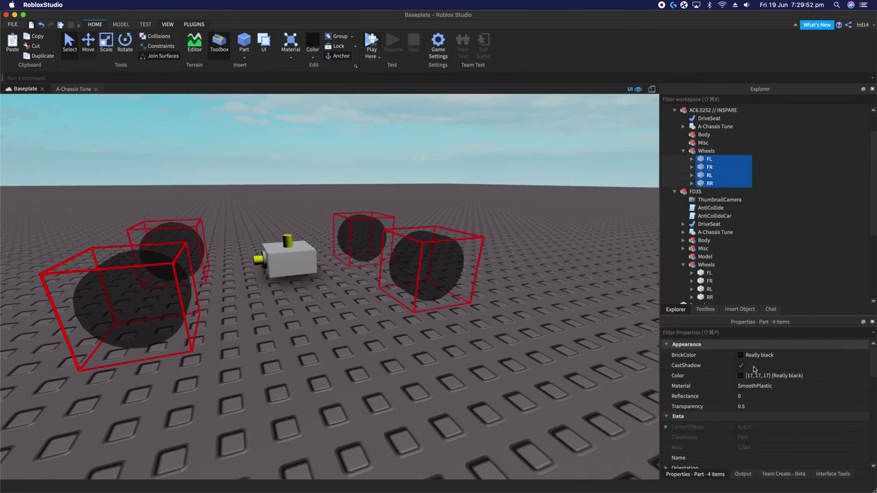
pyautogui.scroll(-3, 753, 418)
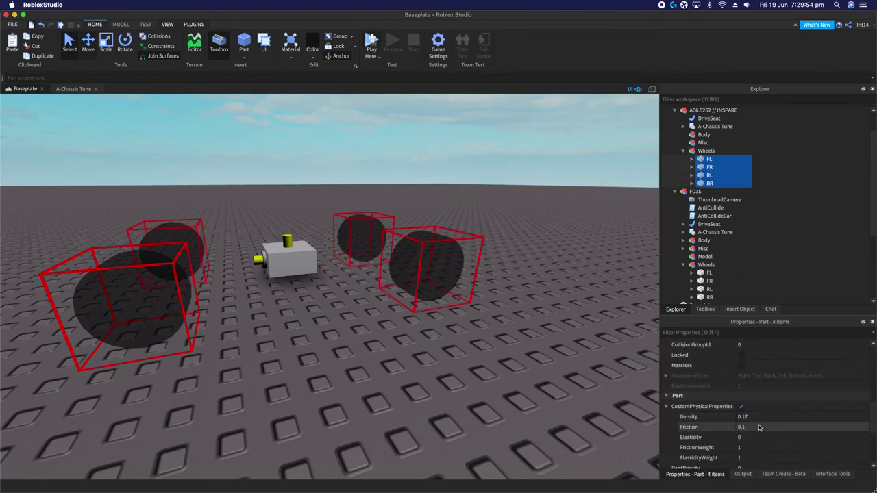
pyautogui.click(757, 427)
pyautogui.write('0.27')
pyautogui.press('Return')
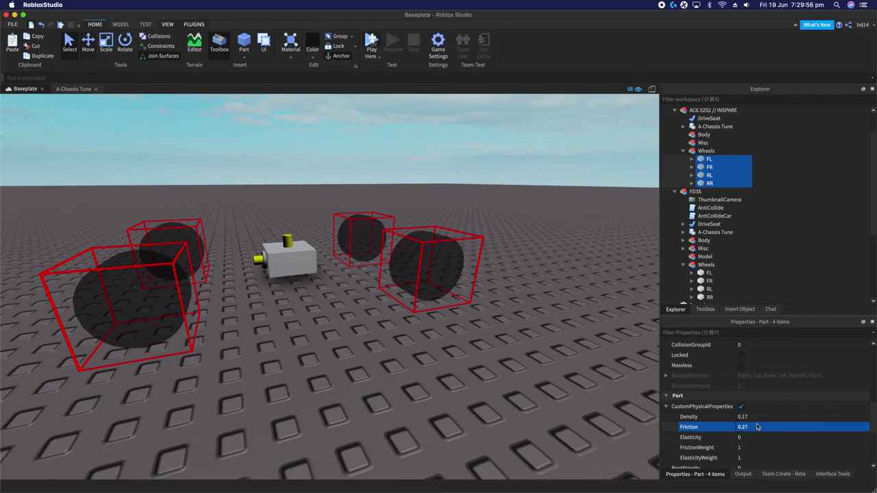
# - Set the Density of the four chassis wheels to 0.01
pyautogui.click(754, 418)
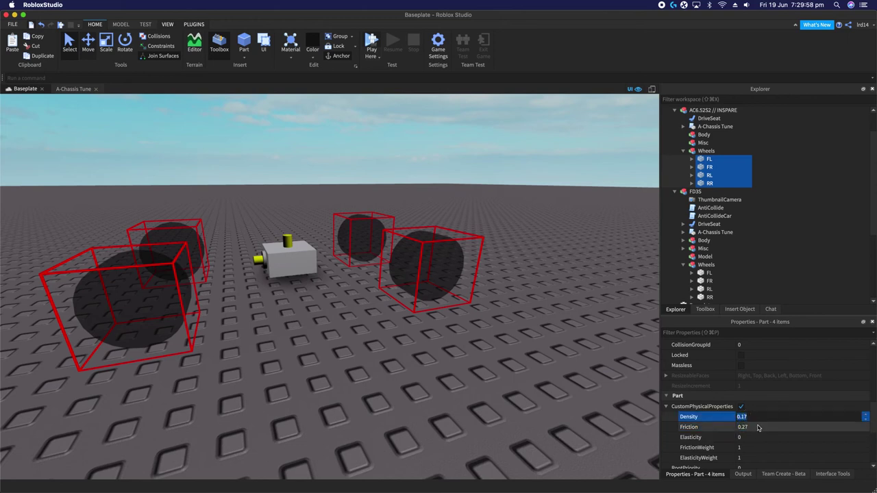
pyautogui.write('0.01')
pyautogui.press('Return')
# - Select the RL and RR wheels of the FD3S car and examine their CustomPhysicalProperties
pyautogui.click(545, 392)
pyautogui.moveTo(542, 356); pyautogui.dragTo(537, 344, button='right')
pyautogui.scroll(5, 368, 259)
pyautogui.moveTo(368, 259); pyautogui.dragTo(366, 239, button='right')
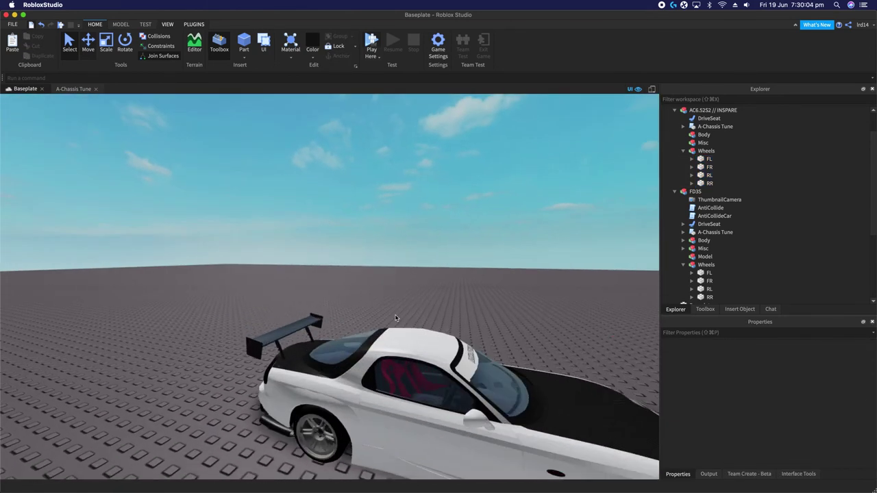
pyautogui.click(310, 439)
pyautogui.scroll(-3, 745, 277)
pyautogui.click(708, 224)
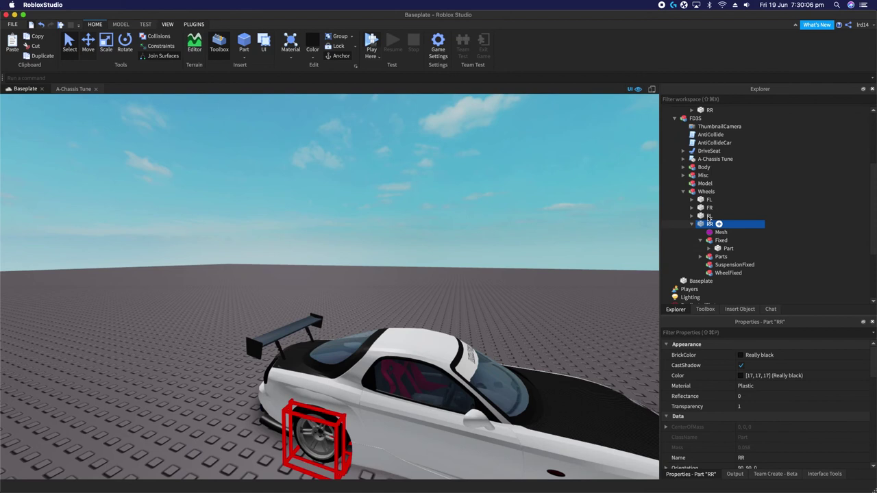
pyautogui.keyDown('shift'); pyautogui.click(709, 216); pyautogui.keyUp('shift')
pyautogui.scroll(-5, 786, 443)
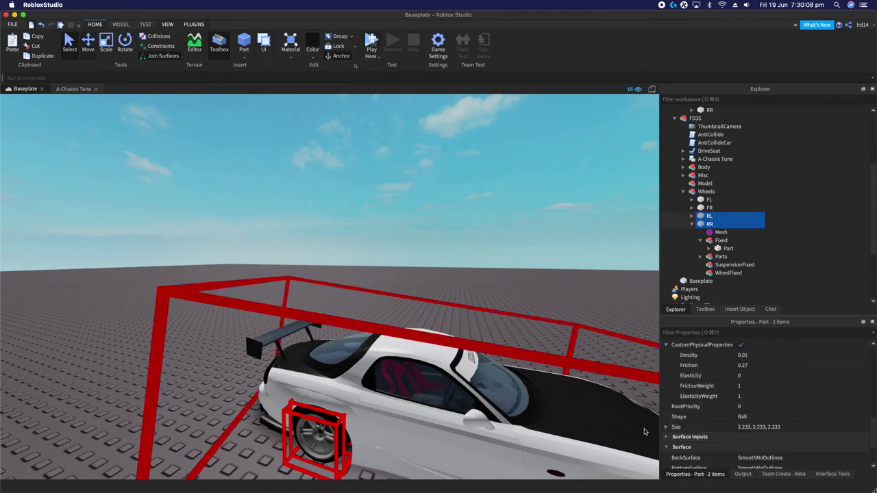
# - Play-test from beside the bare chassis, drive it forward and in reverse, and stop the test
pyautogui.moveTo(646, 430); pyautogui.dragTo(575, 426, button='right')
pyautogui.scroll(5, 576, 426)
pyautogui.click(548, 357)
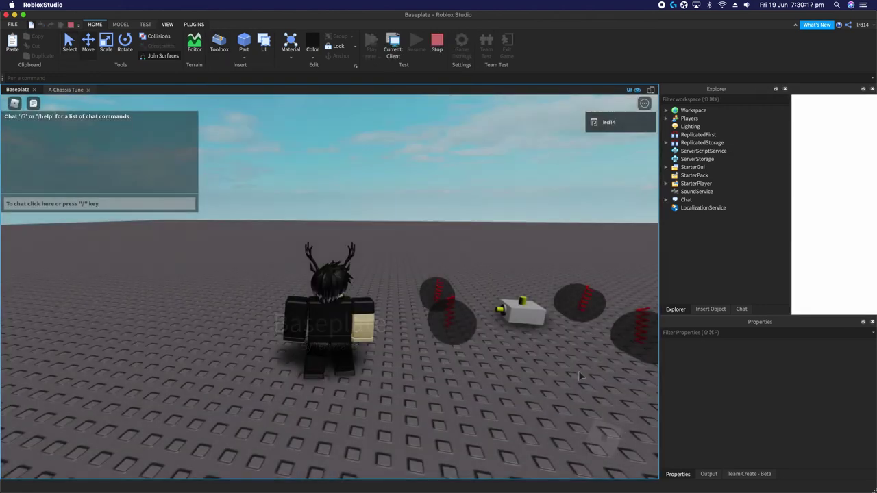
pyautogui.moveTo(606, 382); pyautogui.dragTo(610, 386, button='right')
pyautogui.press('w')
pyautogui.press('w')
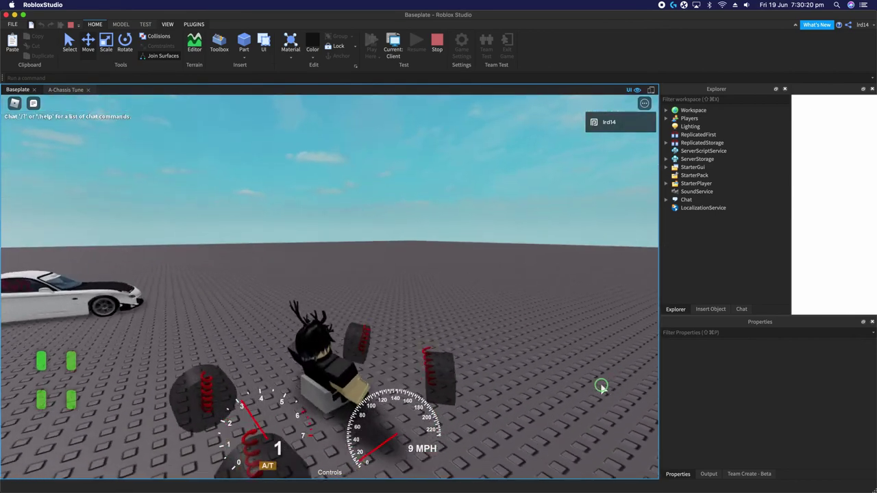
pyautogui.press('w')
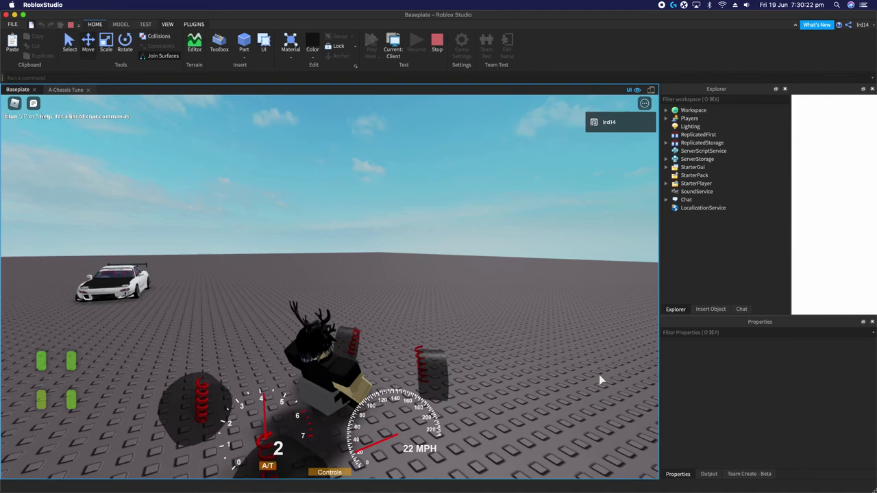
pyautogui.press('s')
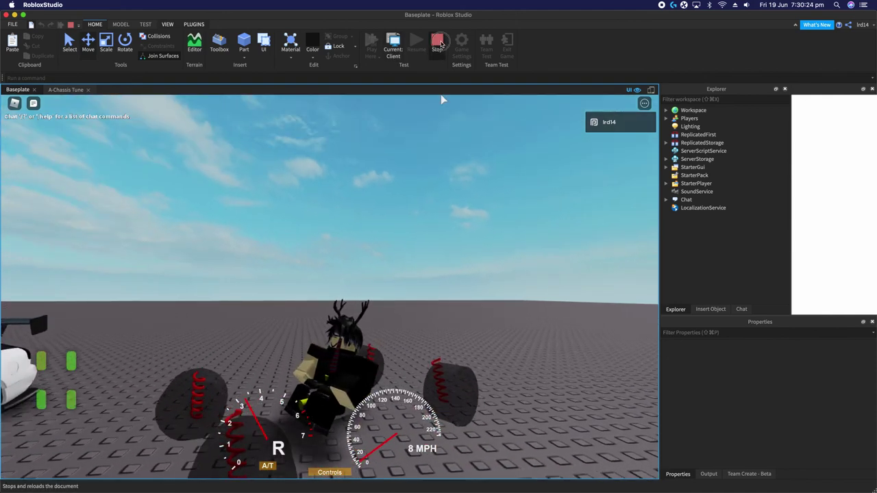
pyautogui.click(439, 43)
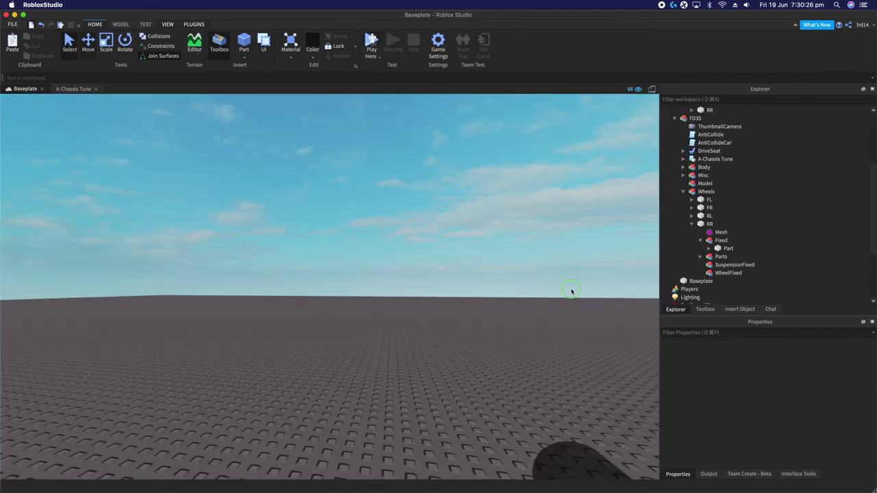
# - Delete the FD3S car from the baseplate and bring the bare chassis back into view
pyautogui.moveTo(572, 290); pyautogui.dragTo(324, 411, button='right')
pyautogui.scroll(-3, 555, 290)
pyautogui.scroll(3, 555, 290)
pyautogui.scroll(-3, 556, 291)
pyautogui.press('w')
pyautogui.press('s')
pyautogui.press('w')
pyautogui.press('d')
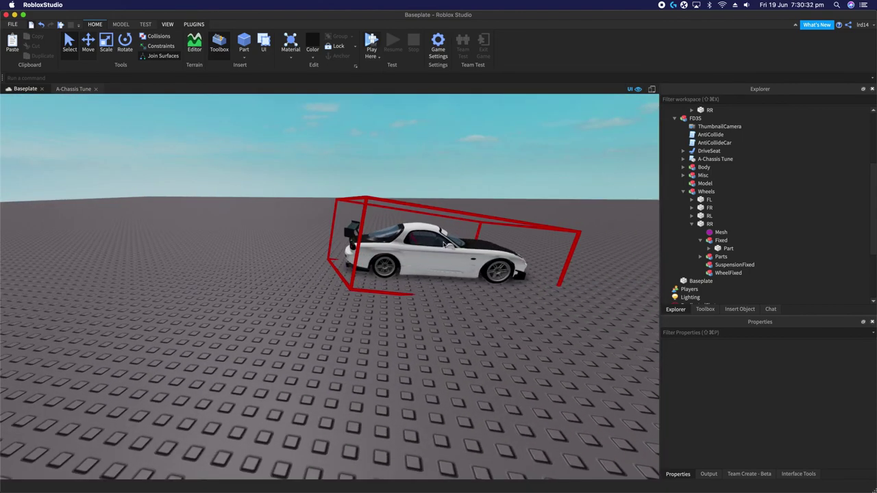
pyautogui.click(443, 244)
pyautogui.press('Delete')
pyautogui.moveTo(464, 344); pyautogui.dragTo(469, 340, button='right')
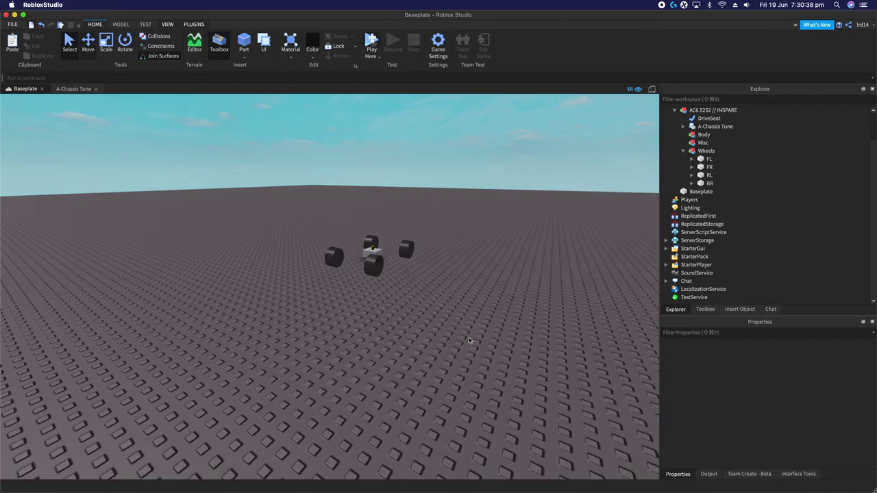
pyautogui.scroll(3, 469, 341)
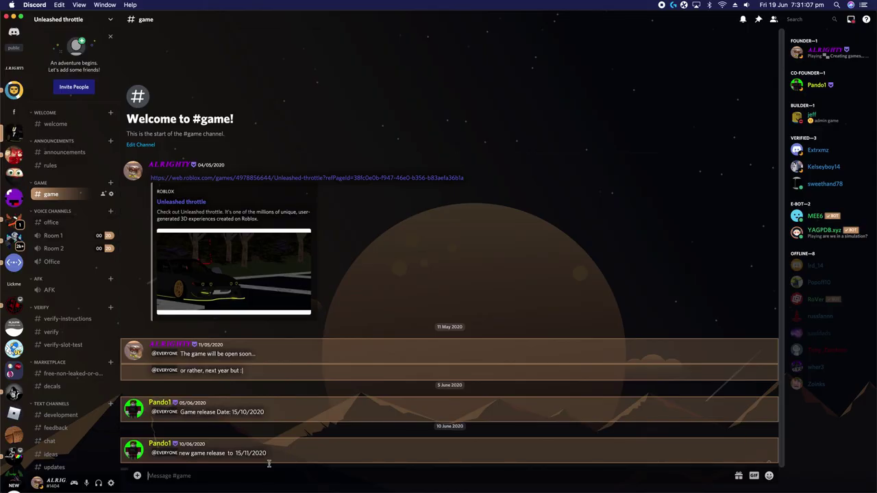